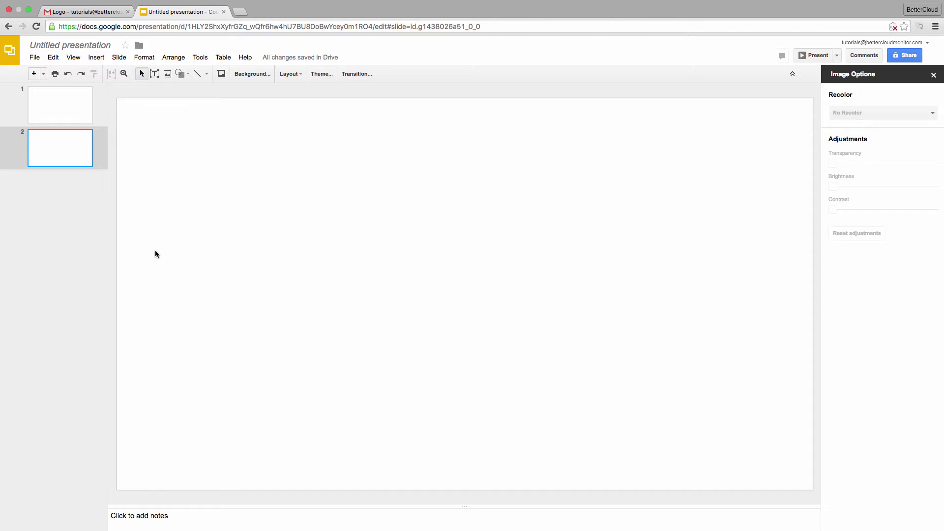
Insert the limes photo test.jpg from Google Drive onto slide 2.
click(96, 57)
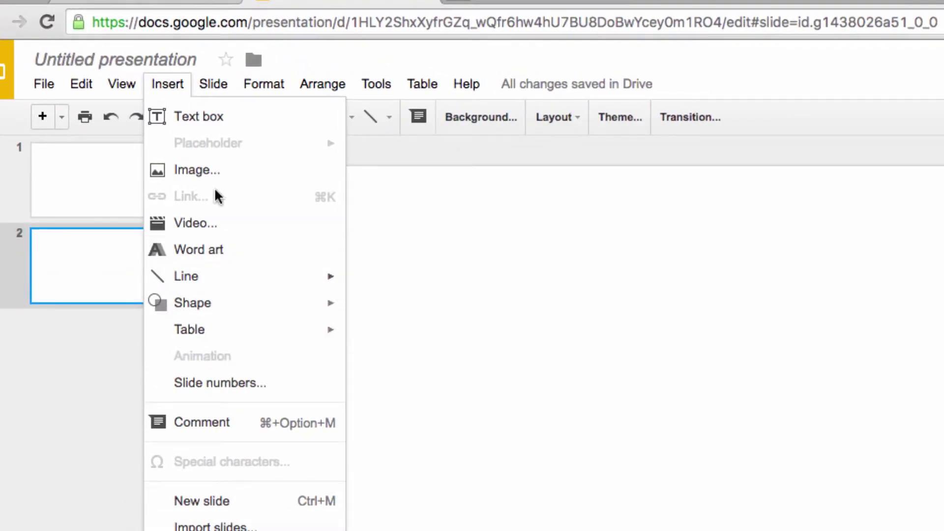
click(210, 172)
click(463, 144)
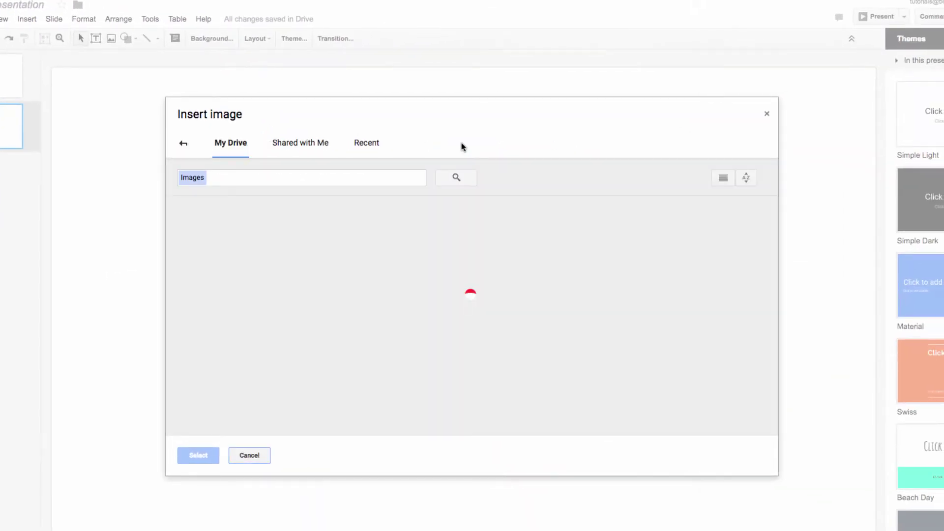
click(591, 358)
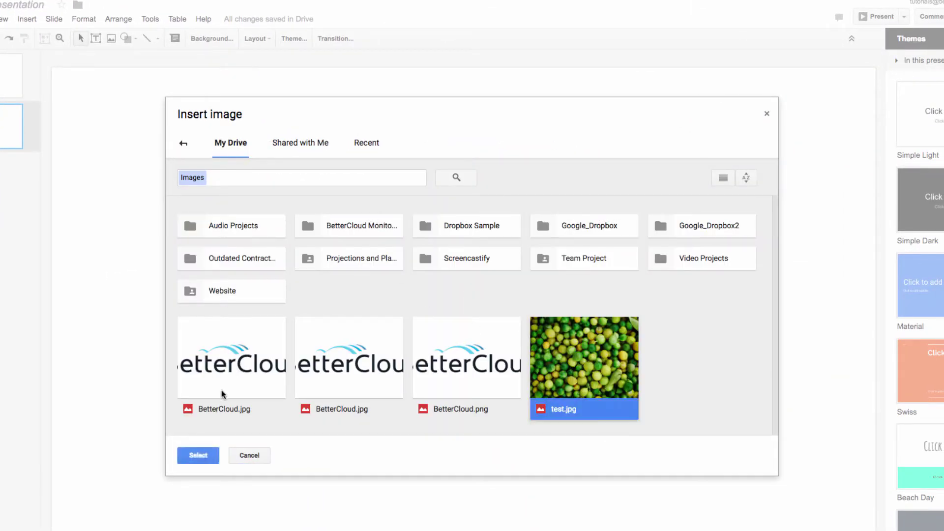
click(204, 459)
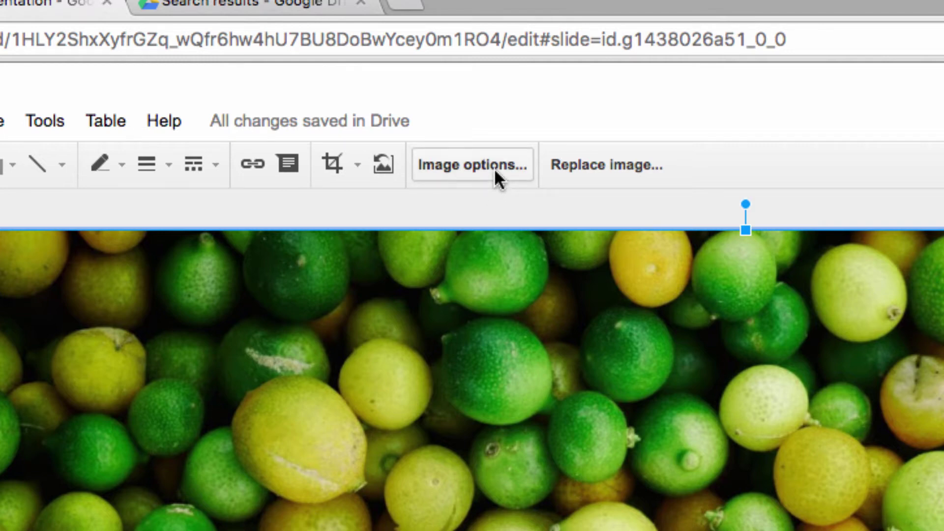
In image options, preview the Light 7 cyan recolor, then revert to No Recolor.
click(495, 169)
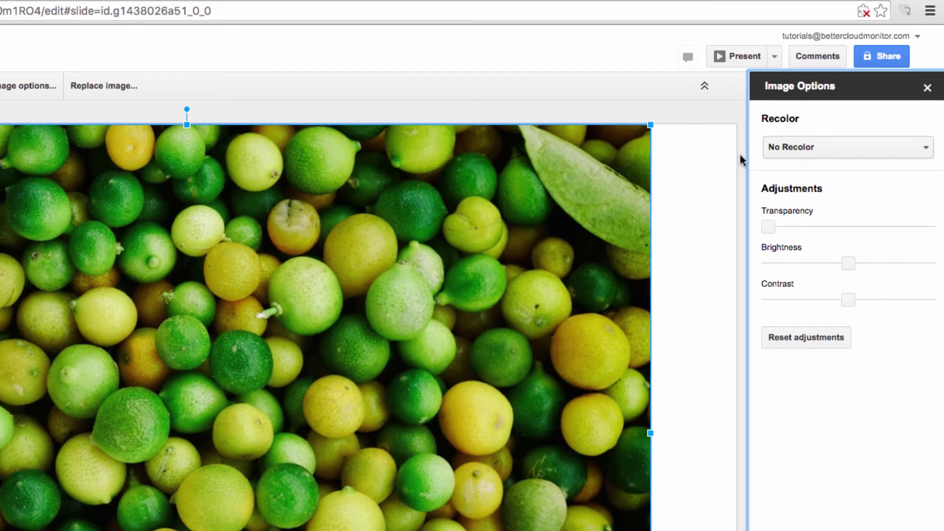
click(795, 154)
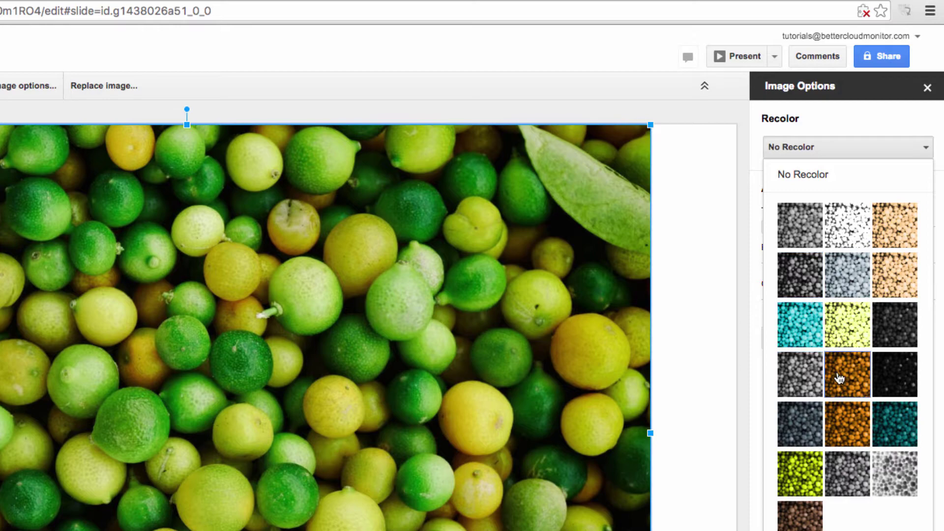
click(789, 325)
click(791, 150)
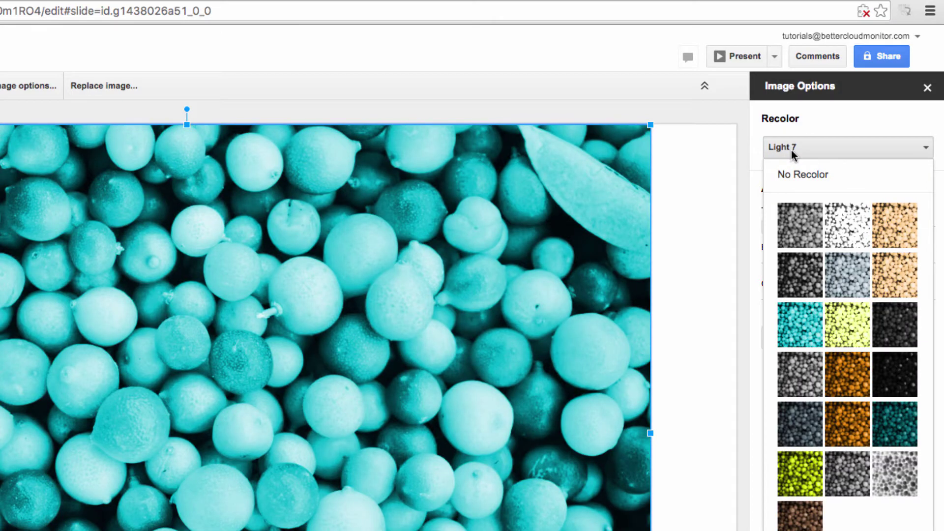
click(801, 175)
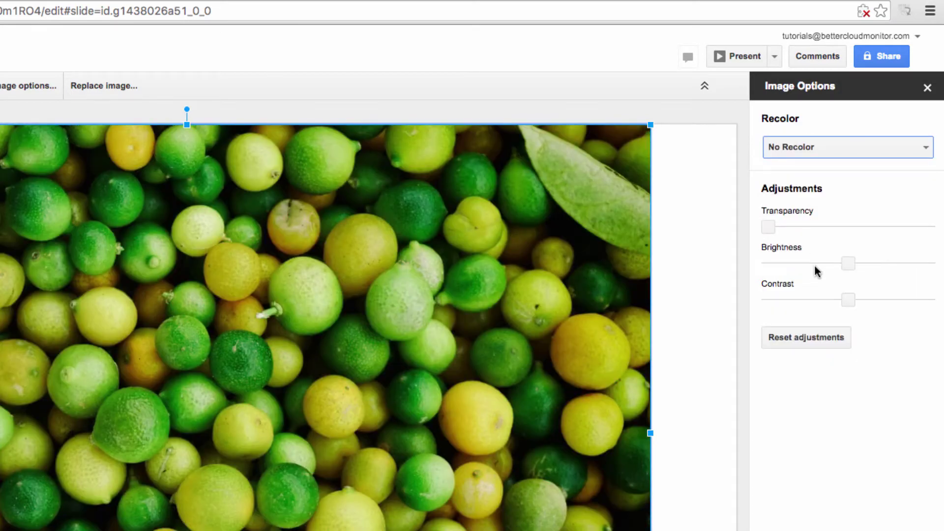
drag(769, 226, 842, 227)
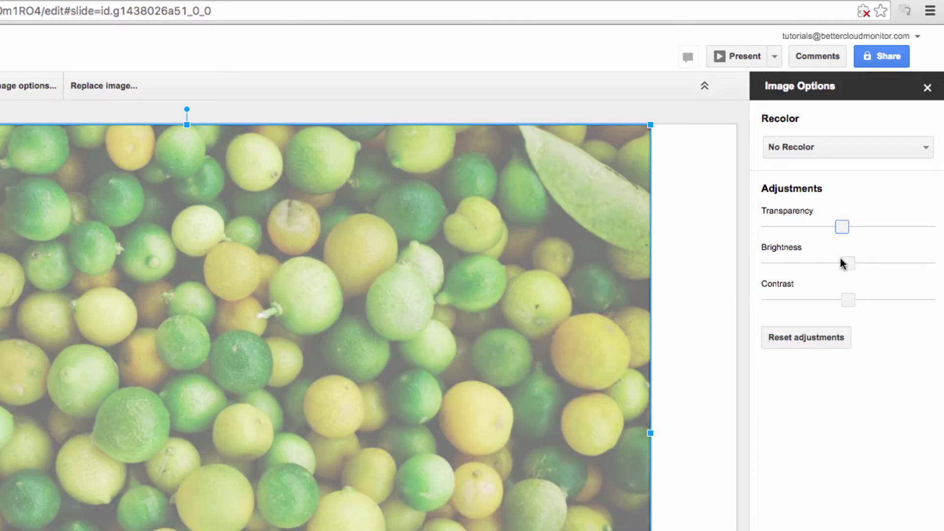
drag(842, 228, 792, 234)
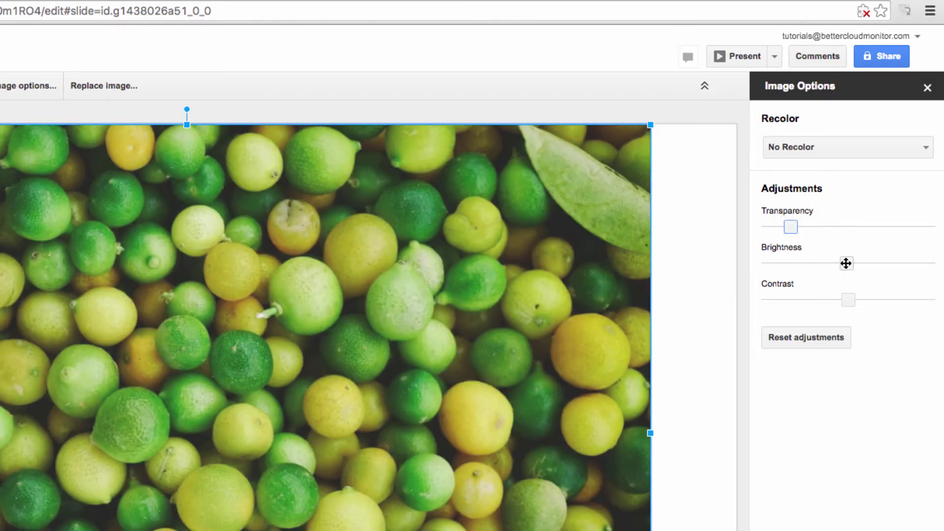
drag(847, 264, 815, 267)
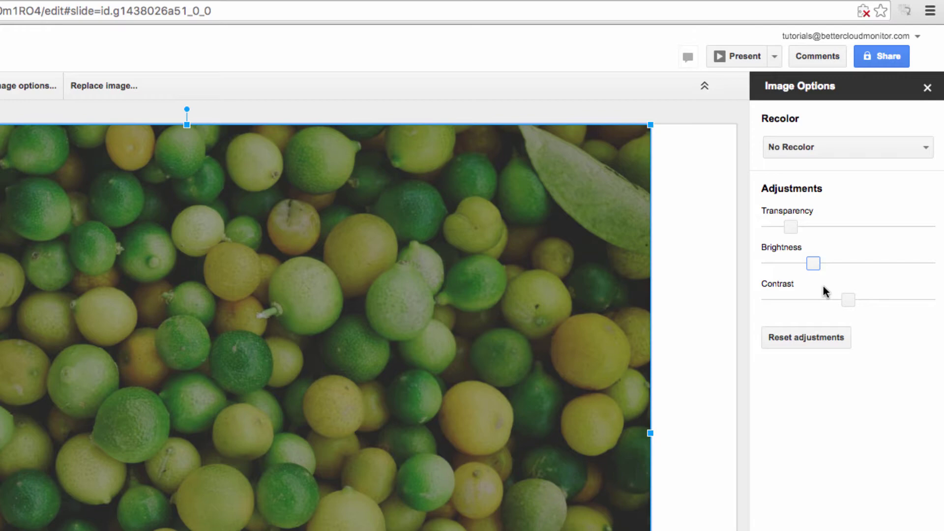
drag(849, 298, 875, 298)
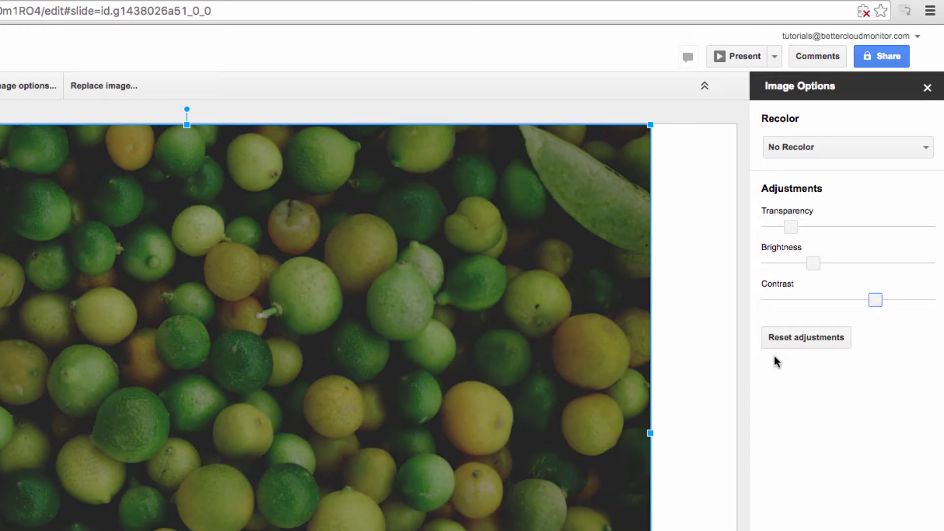
click(788, 341)
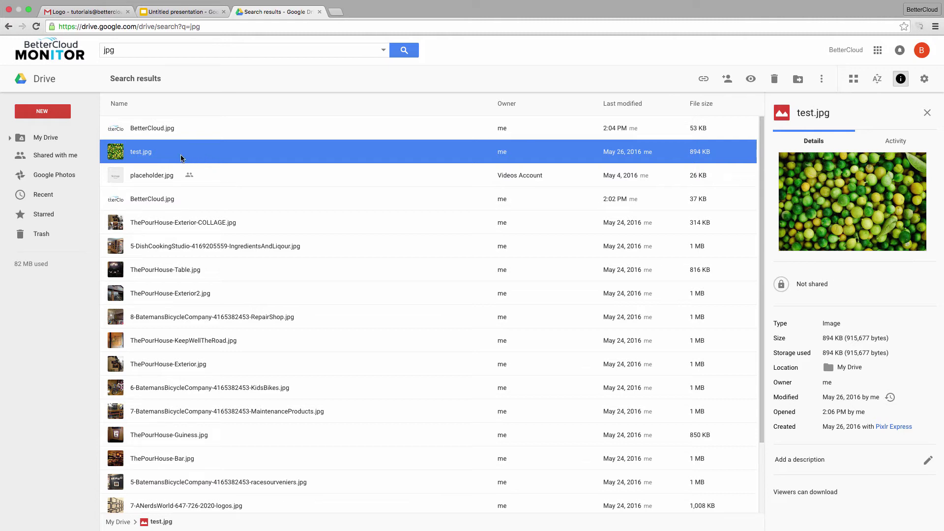
Bring up the file actions menu for test.jpg in Drive search results.
right_click(147, 152)
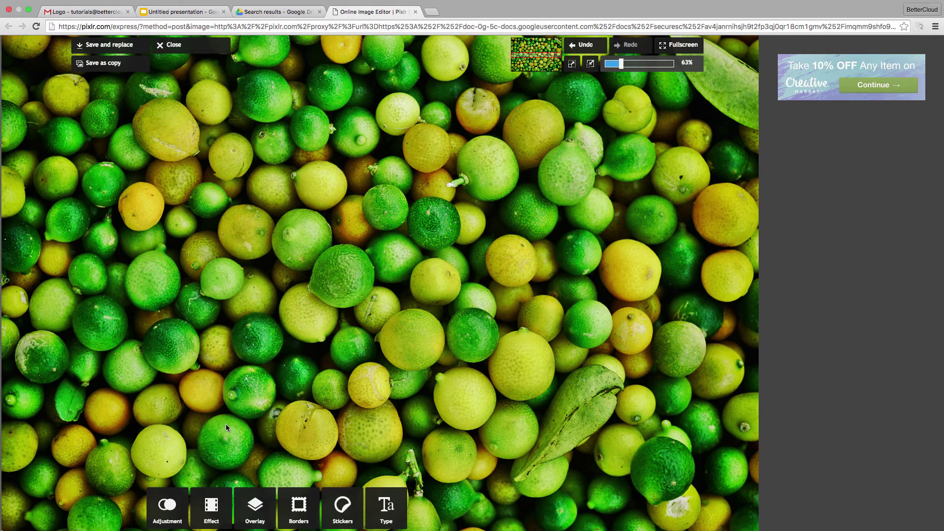
Apply the Vintage Nash effect to the limes photo and begin saving it as a copy.
click(210, 521)
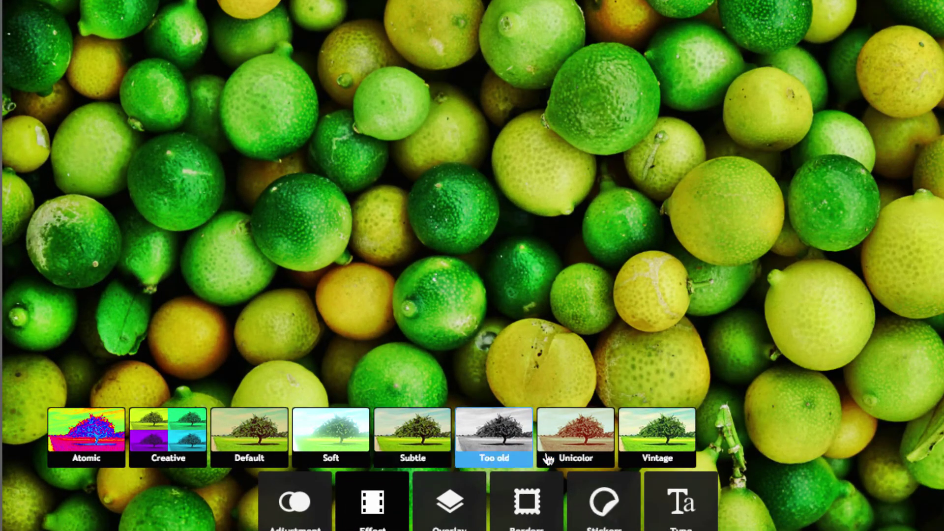
click(656, 435)
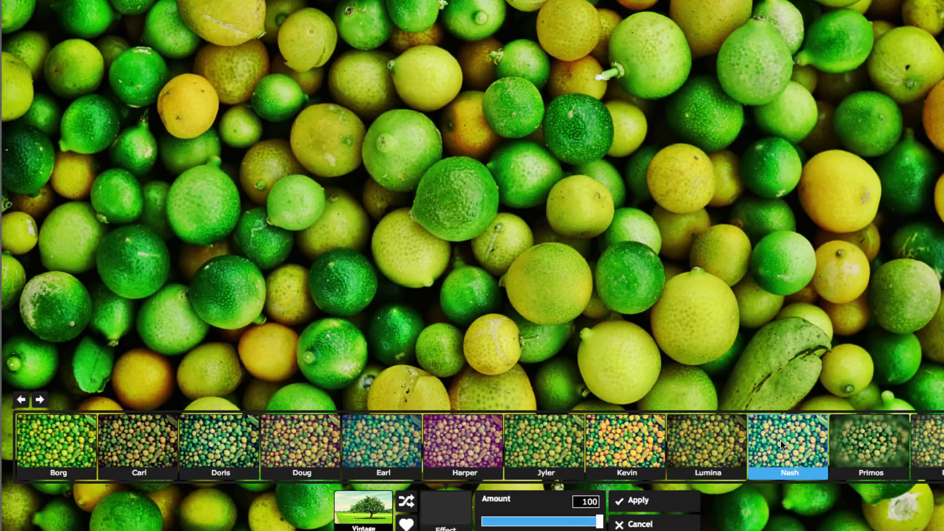
click(587, 460)
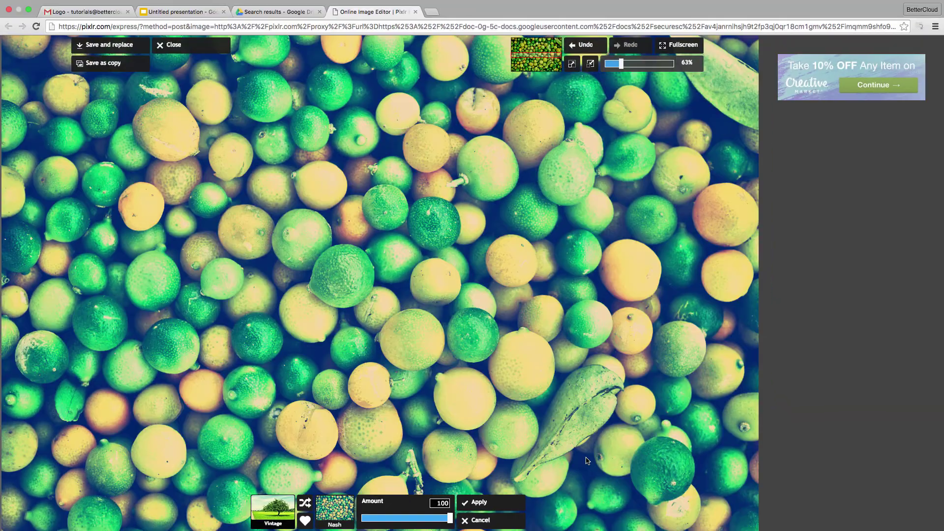
click(99, 63)
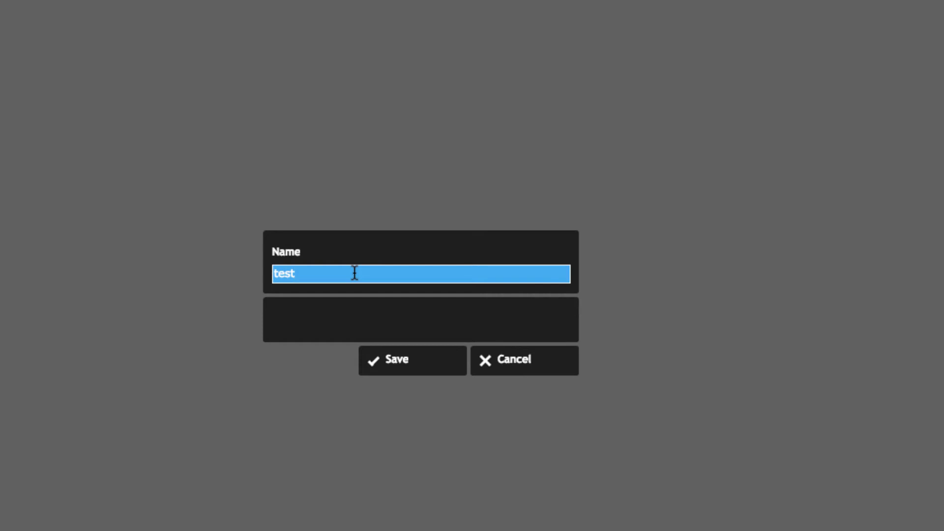
text(2frame)
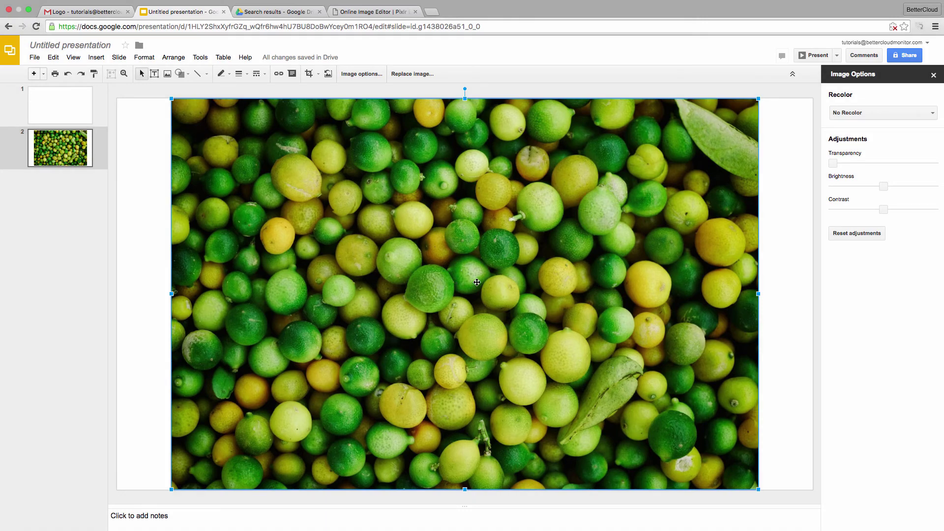
Replace the slide's limes photo with test2limes.jpg chosen from Drive.
right_click(486, 286)
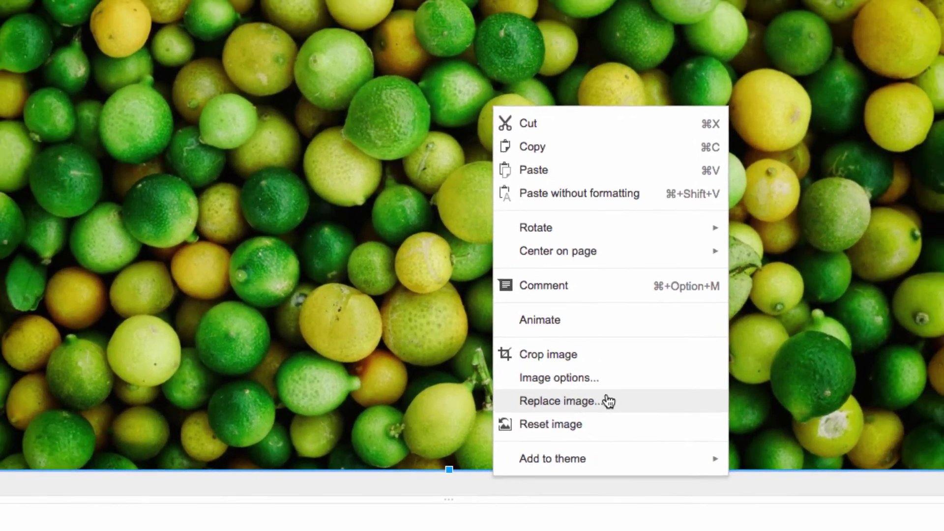
click(559, 401)
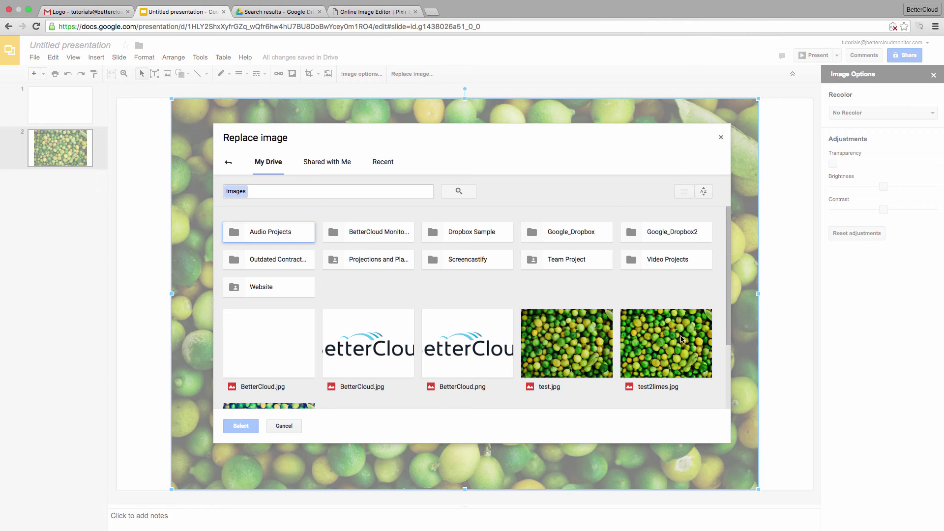
scroll(681, 339, down, 3)
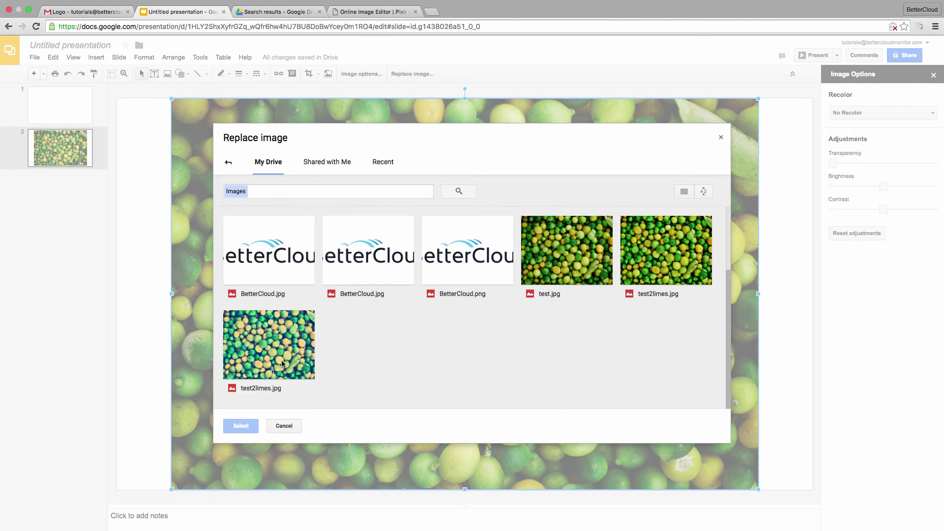
click(282, 364)
click(240, 426)
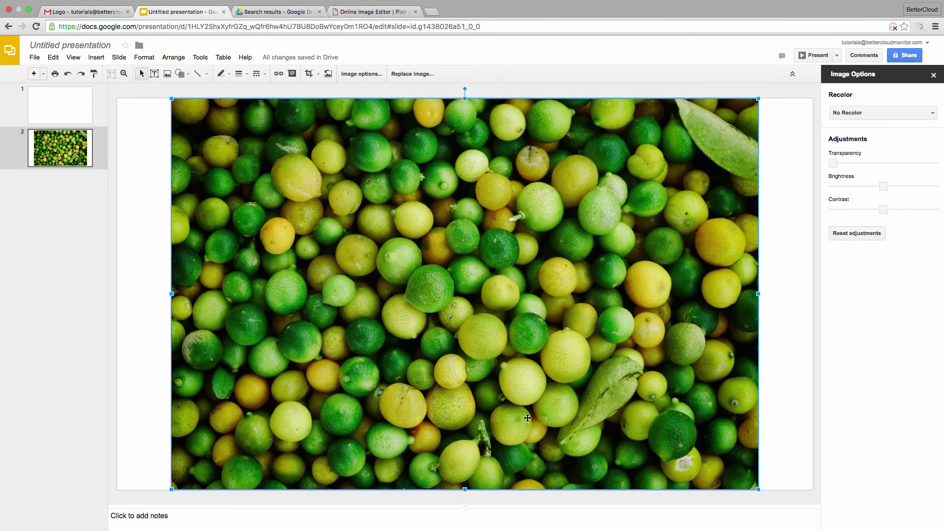